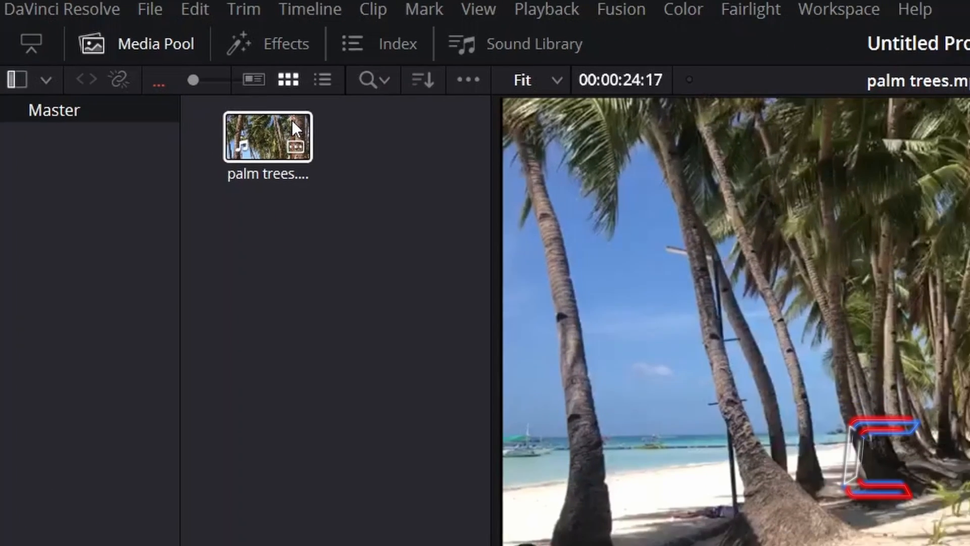
# Step: Add the palm trees clip from the media pool to the timeline
pyautogui.moveTo(281, 152); pyautogui.dragTo(407, 450)
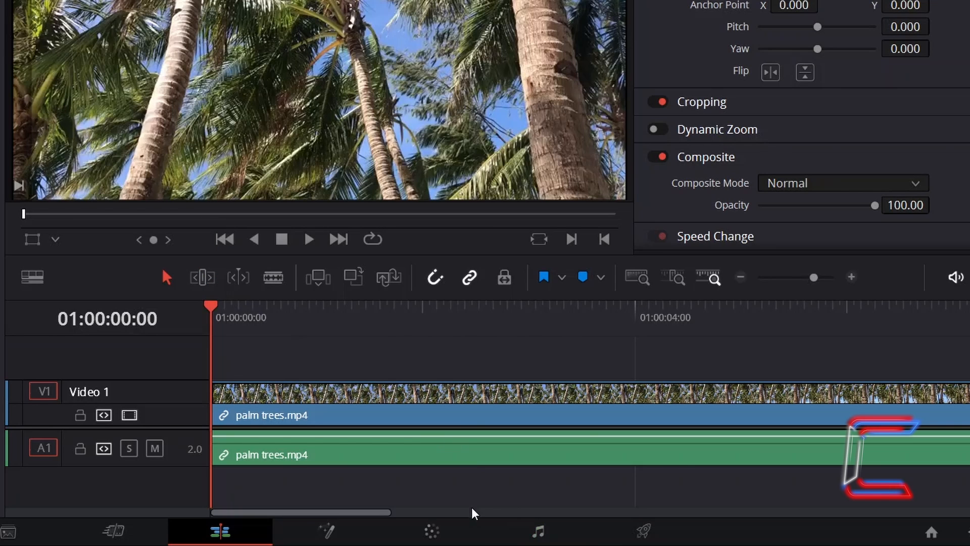
# Step: Desaturate the clip completely by setting Saturation to 0 in the Color page's primary color wheels
pyautogui.click(449, 527)
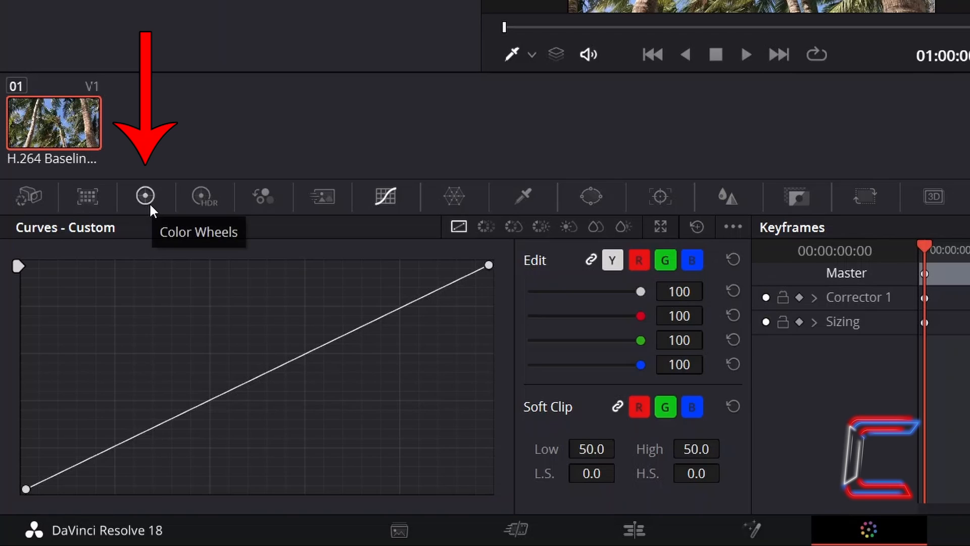
pyautogui.click(146, 197)
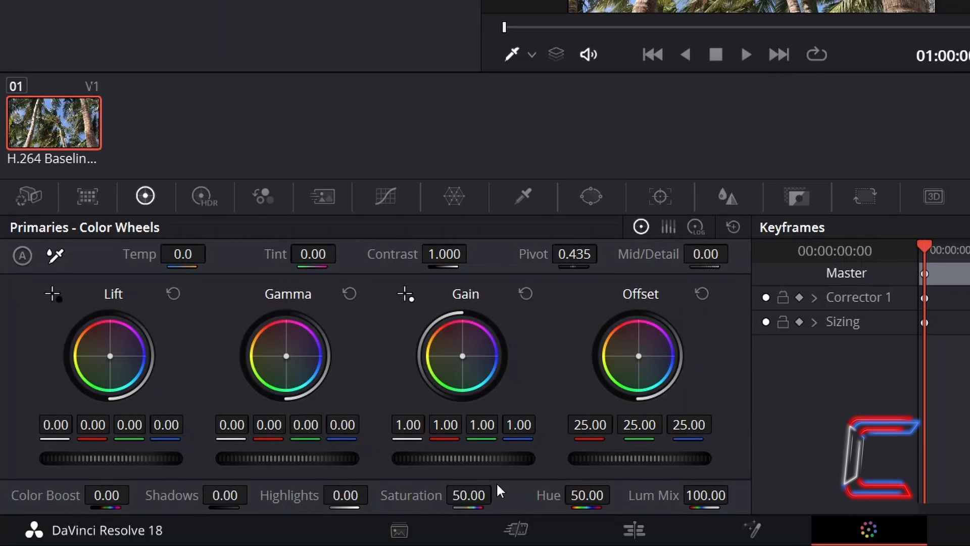
pyautogui.moveTo(474, 493); pyautogui.dragTo(328, 493)
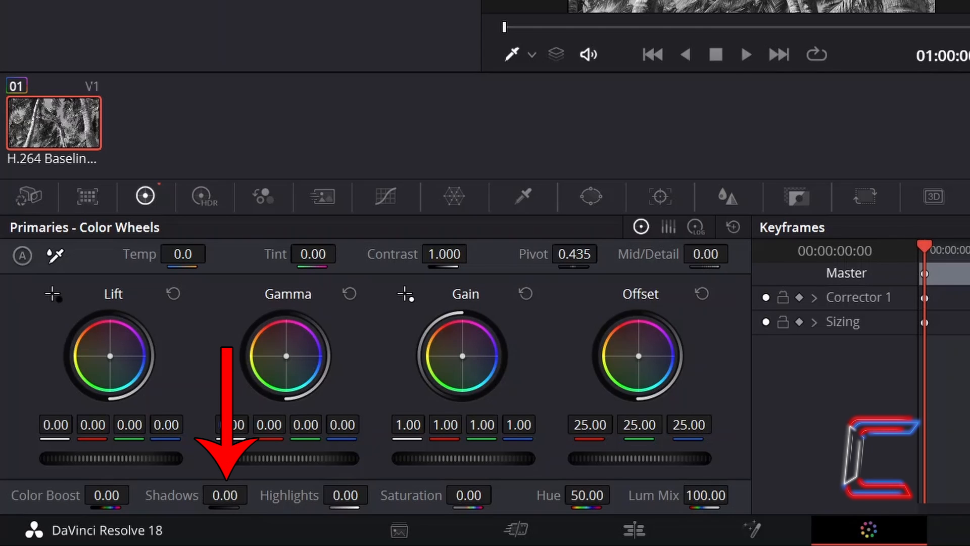
# Step: Set the clip's Shadows to -50 and Highlights to -75 in the primary color wheels
pyautogui.click(230, 494)
pyautogui.press('BackSpace')
pyautogui.write('-50')
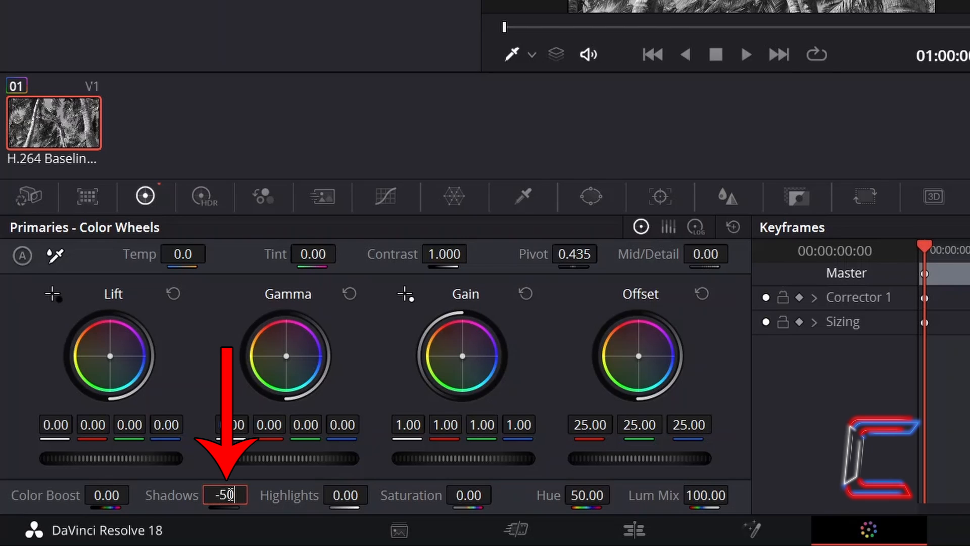
pyautogui.press('Return')
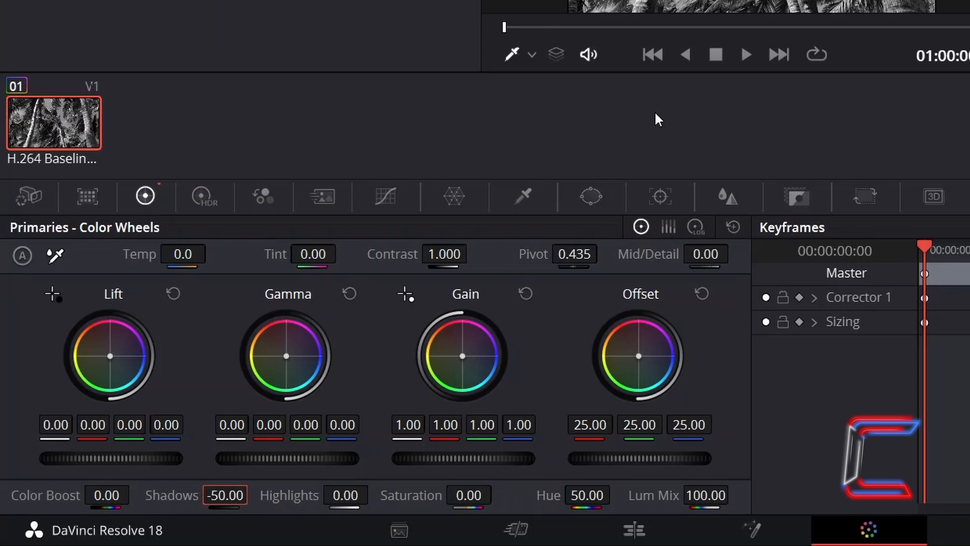
pyautogui.click(357, 496)
pyautogui.write('-75')
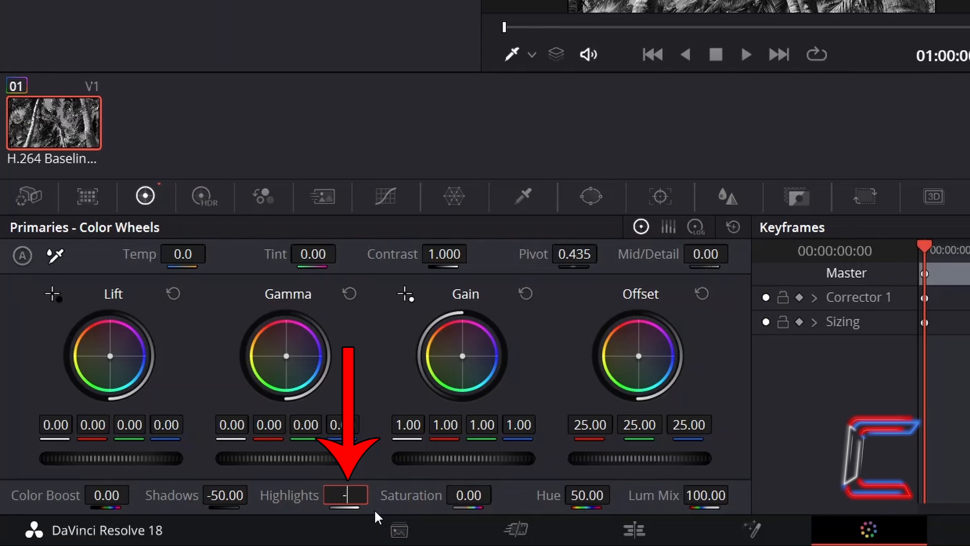
pyautogui.press('Return')
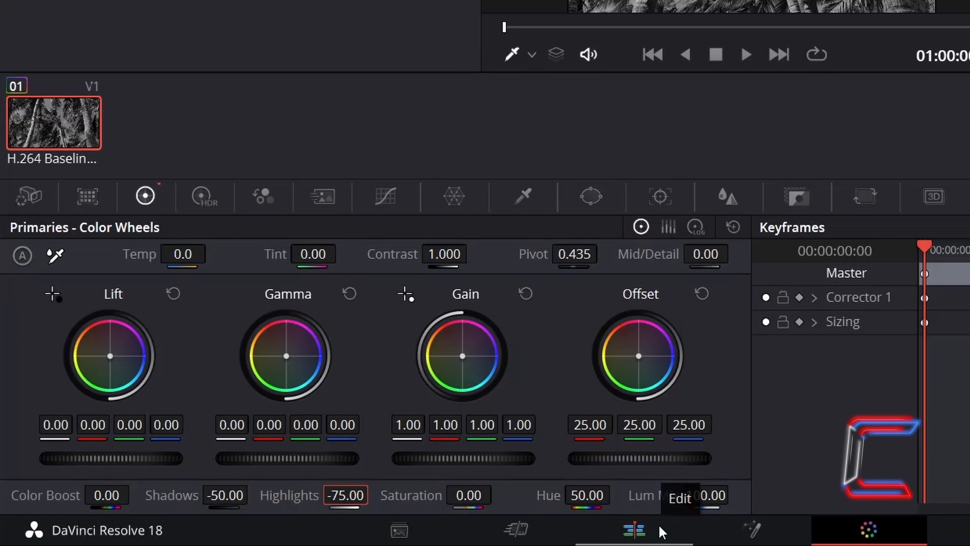
# Step: Back on the Edit page, search the Open FX library for Scanlines and apply it to the palm trees clip
pyautogui.click(659, 524)
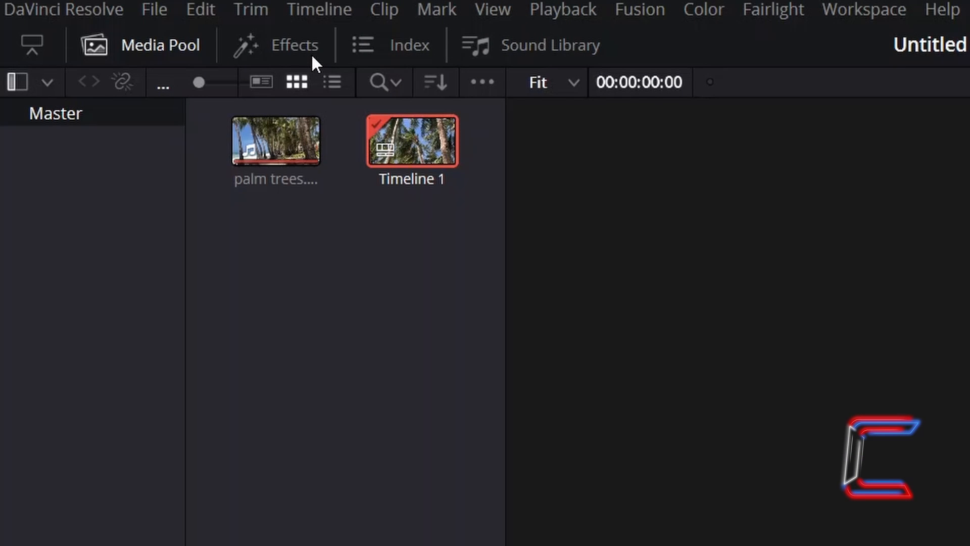
pyautogui.click(310, 53)
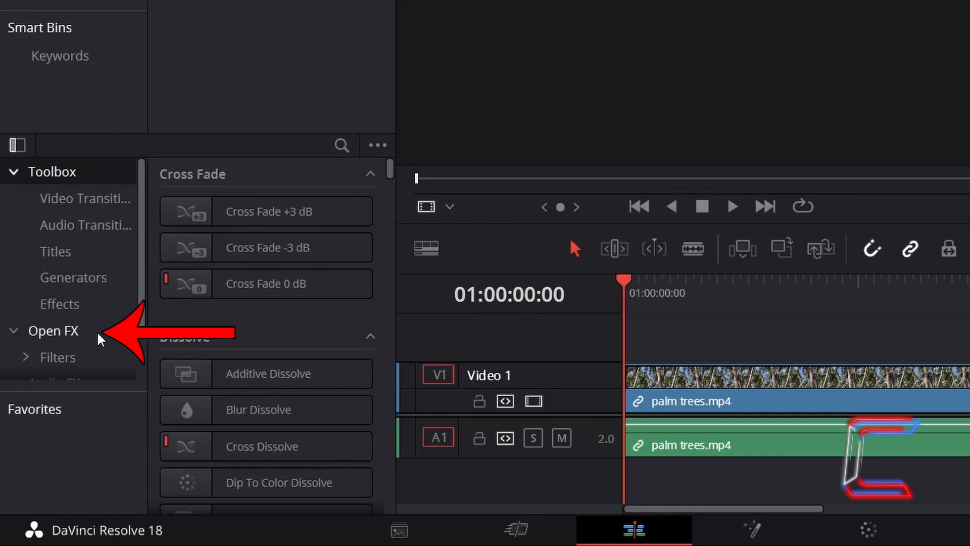
pyautogui.click(101, 338)
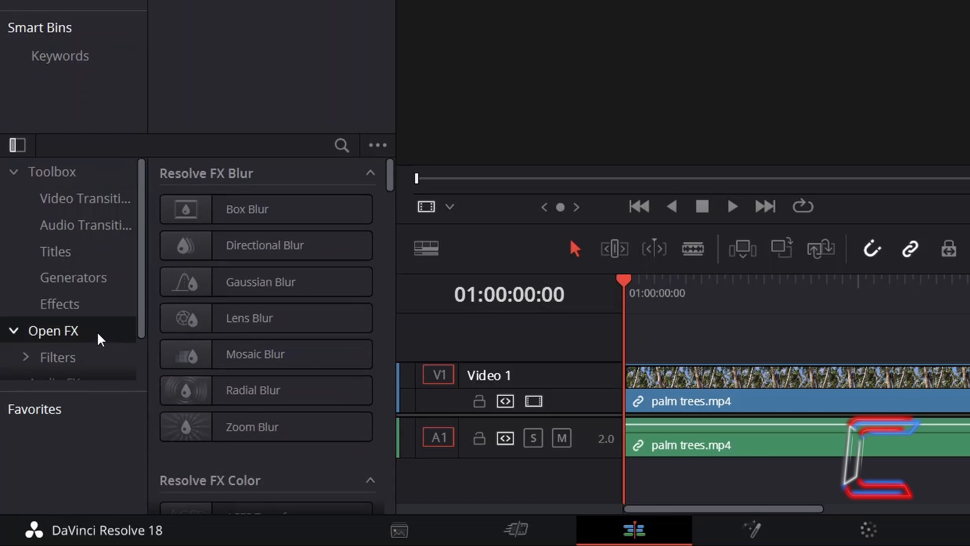
pyautogui.click(347, 145)
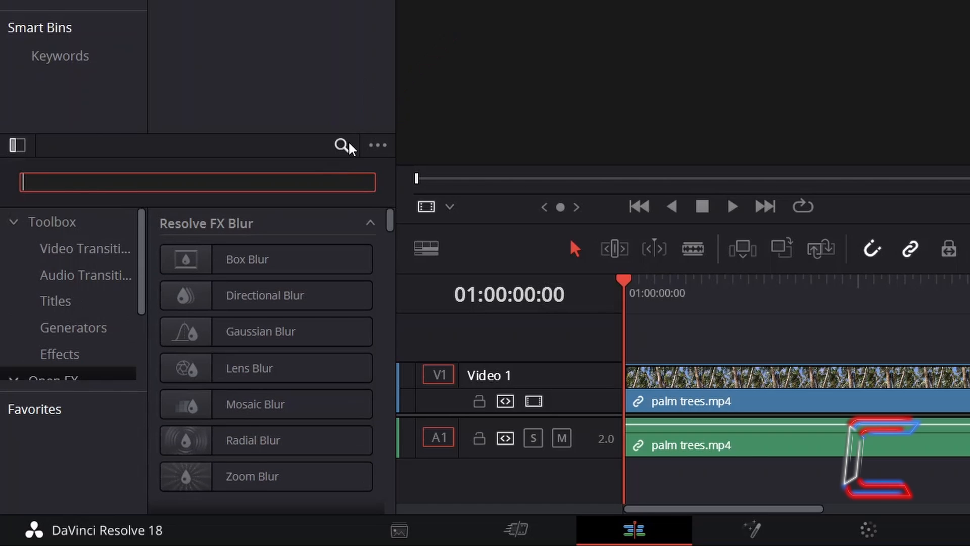
pyautogui.write('scanlines')
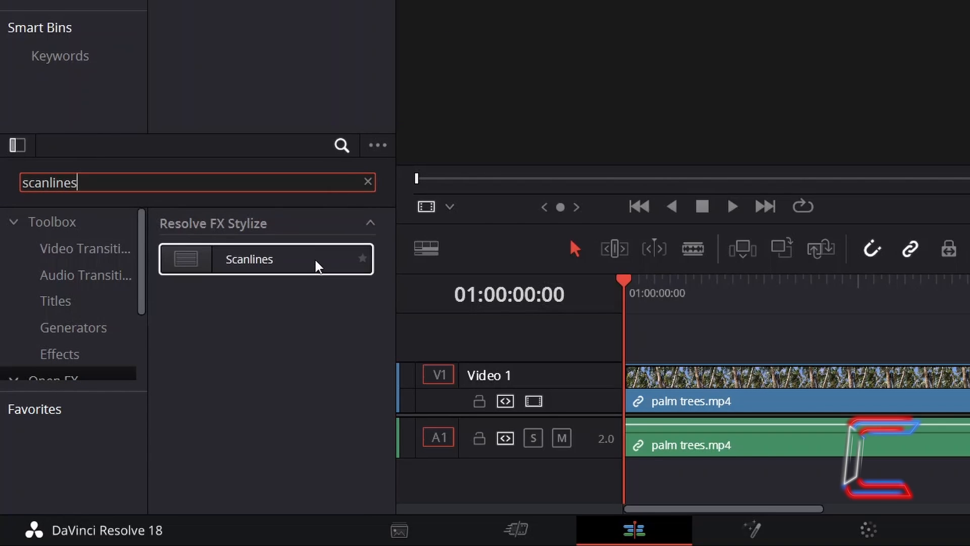
pyautogui.moveTo(316, 266); pyautogui.dragTo(687, 411)
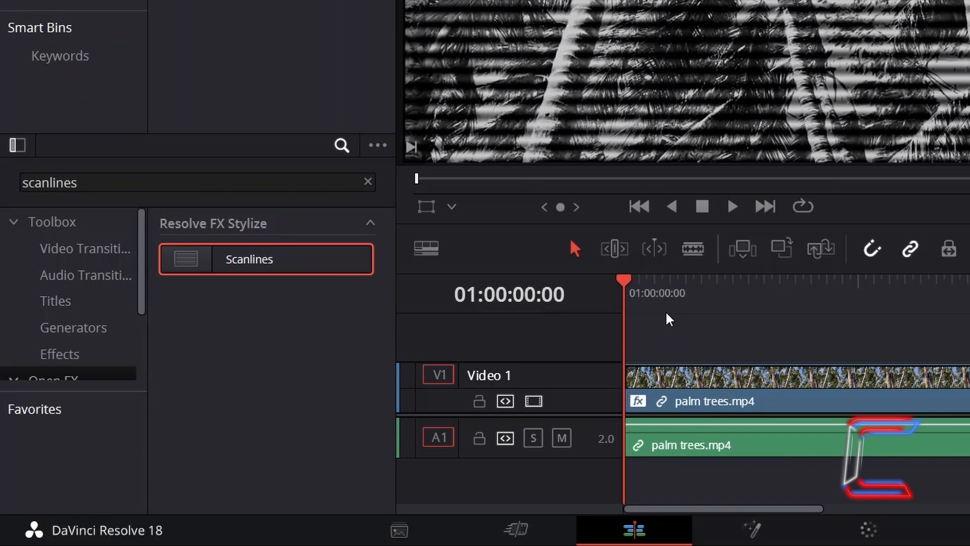
# Step: Set the clip's Scanlines effect Line Frequency to 16 and Line Width to 0.35
pyautogui.click(704, 380)
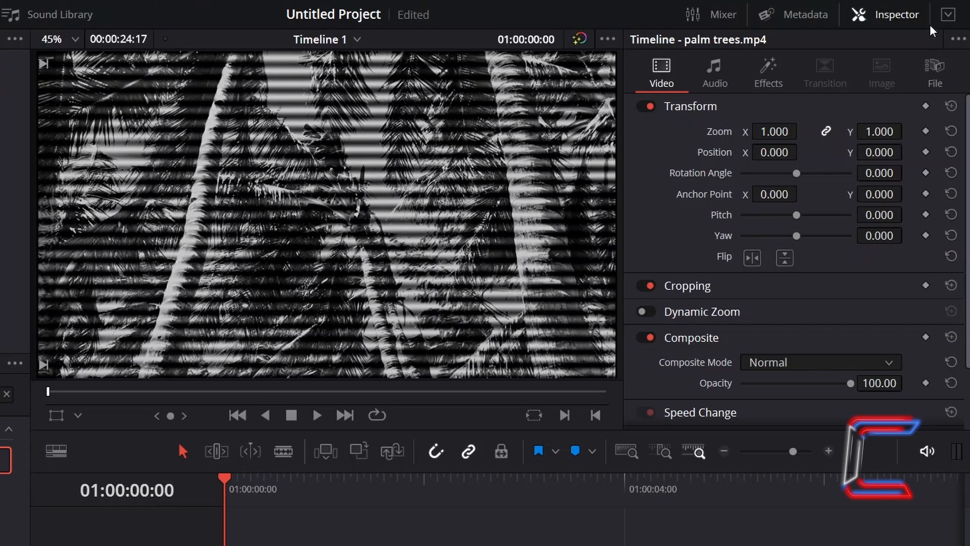
pyautogui.click(794, 74)
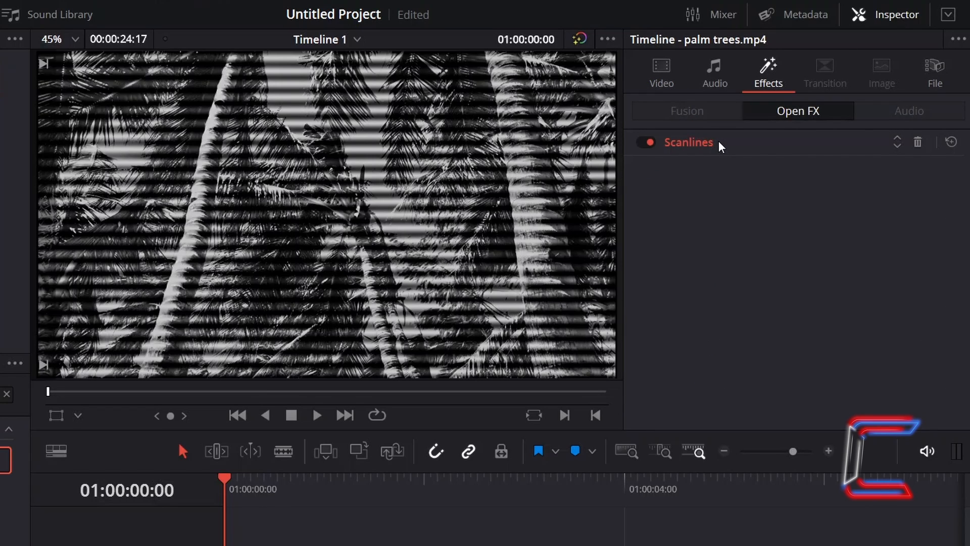
pyautogui.click(720, 144)
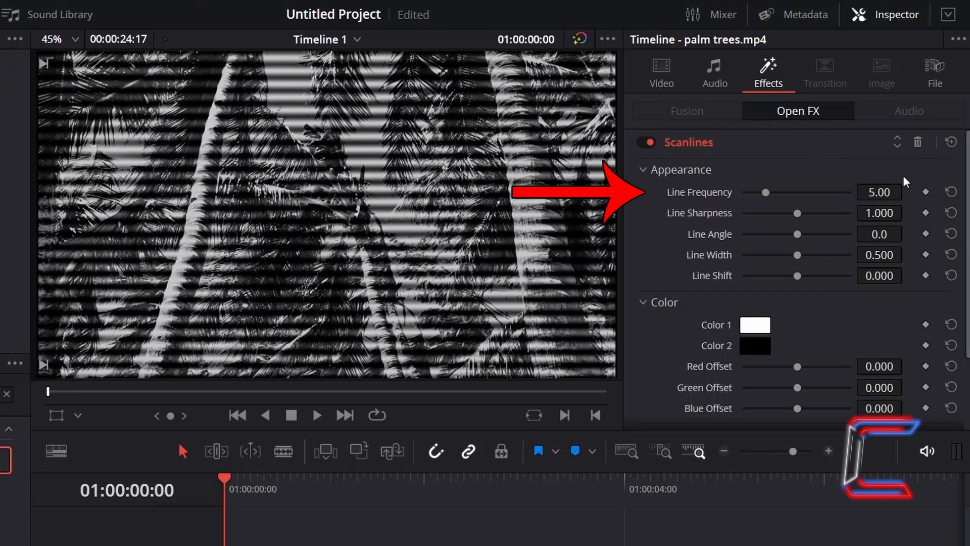
pyautogui.click(898, 191)
pyautogui.press('BackSpace')
pyautogui.press('BackSpace')
pyautogui.press('BackSpace')
pyautogui.press('BackSpace')
pyautogui.write('16')
pyautogui.press('Return')
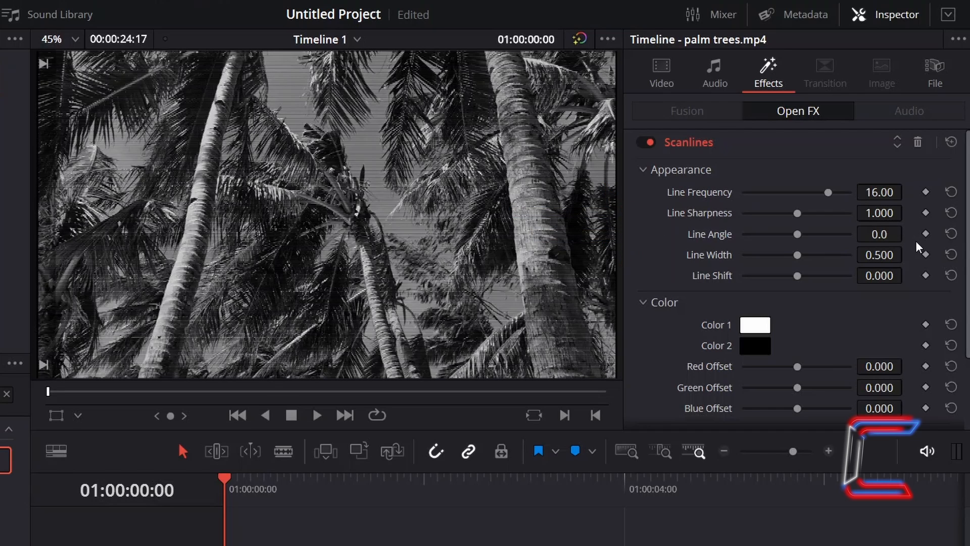
pyautogui.click(883, 257)
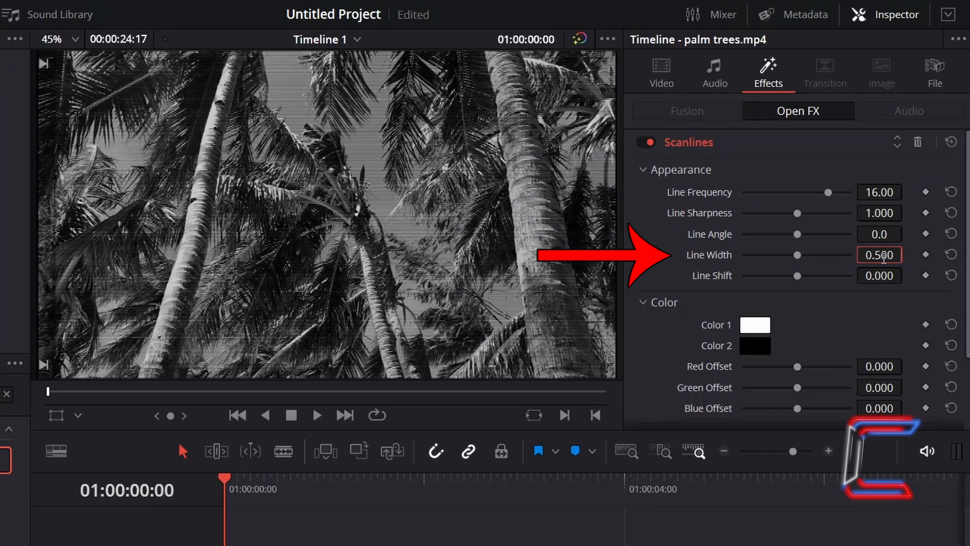
pyautogui.write('.35')
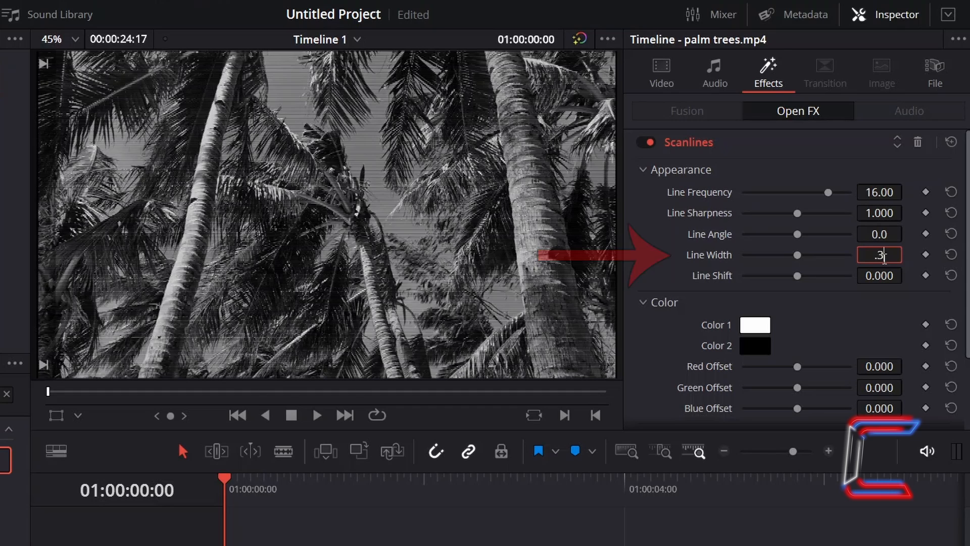
pyautogui.press('Return')
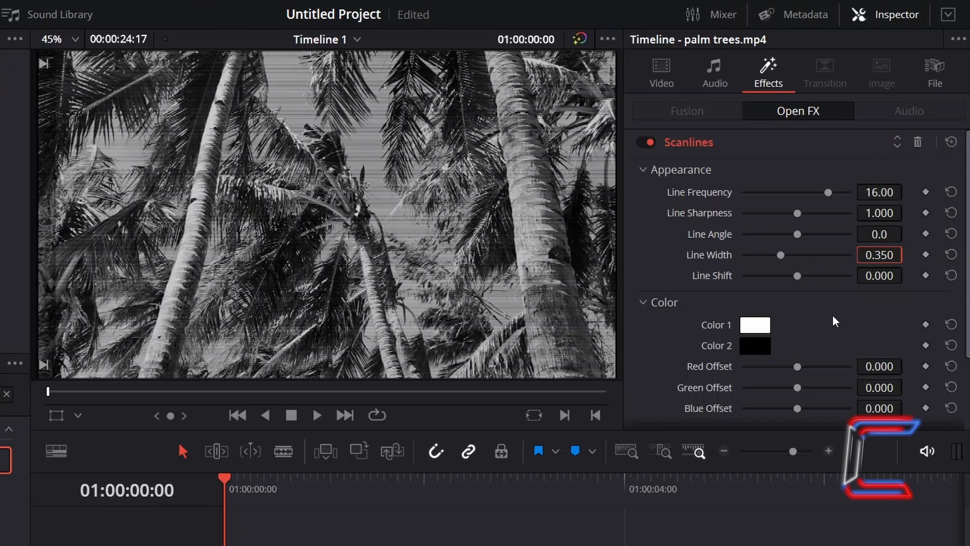
# Step: Add an Adjustment Clip on the track above the palm trees clip and extend it to the clip's end
pyautogui.scroll(-3, 835, 321)
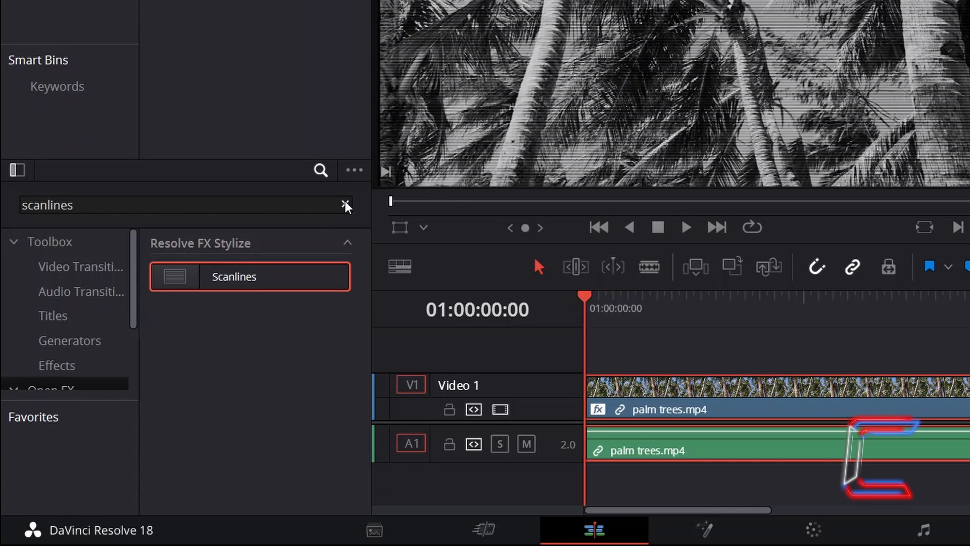
pyautogui.click(345, 204)
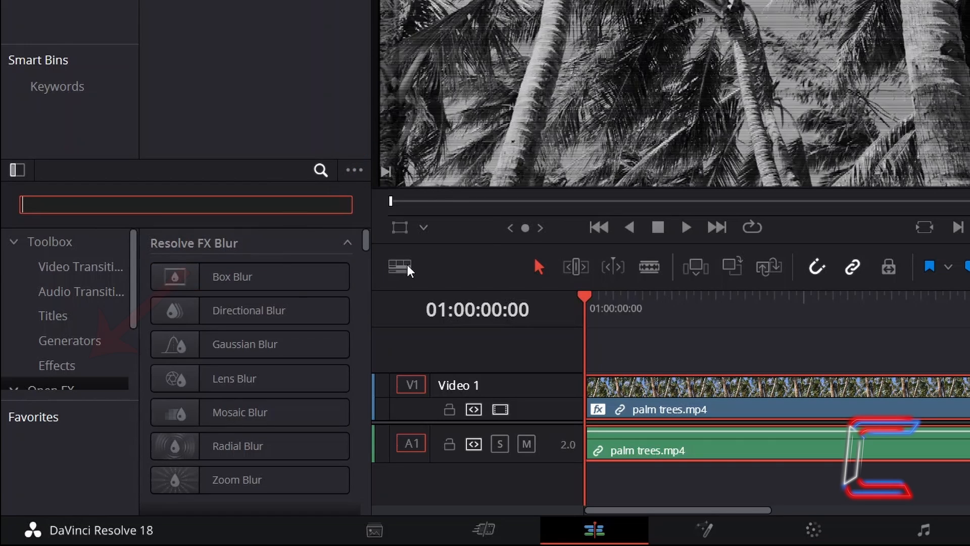
pyautogui.click(100, 368)
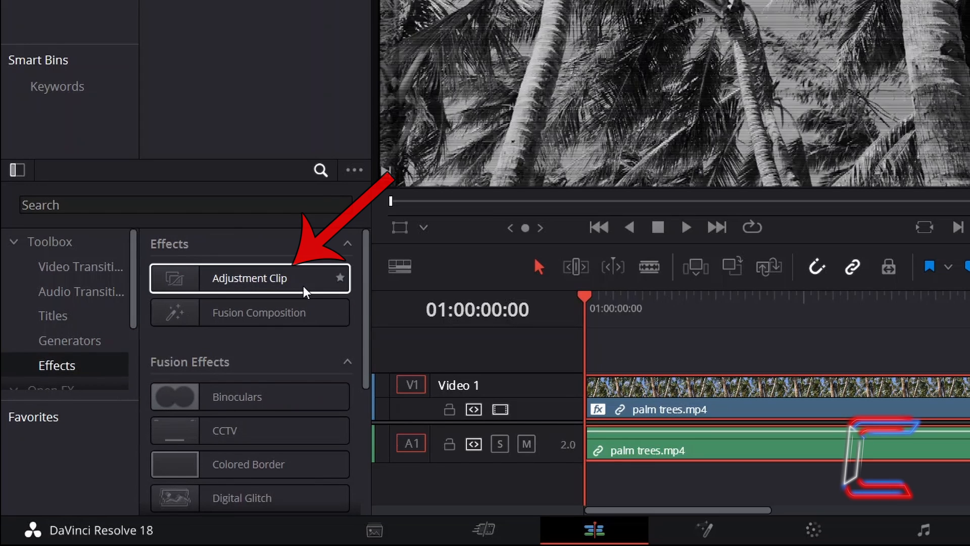
pyautogui.moveTo(306, 286); pyautogui.dragTo(600, 346)
pyautogui.hotkey('ctrl', '-')
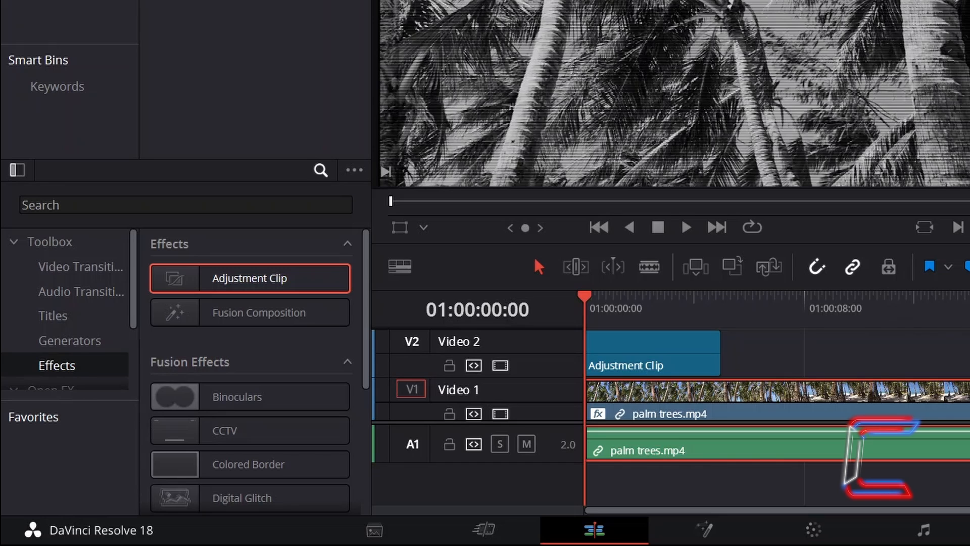
pyautogui.hotkey('ctrl', '-')
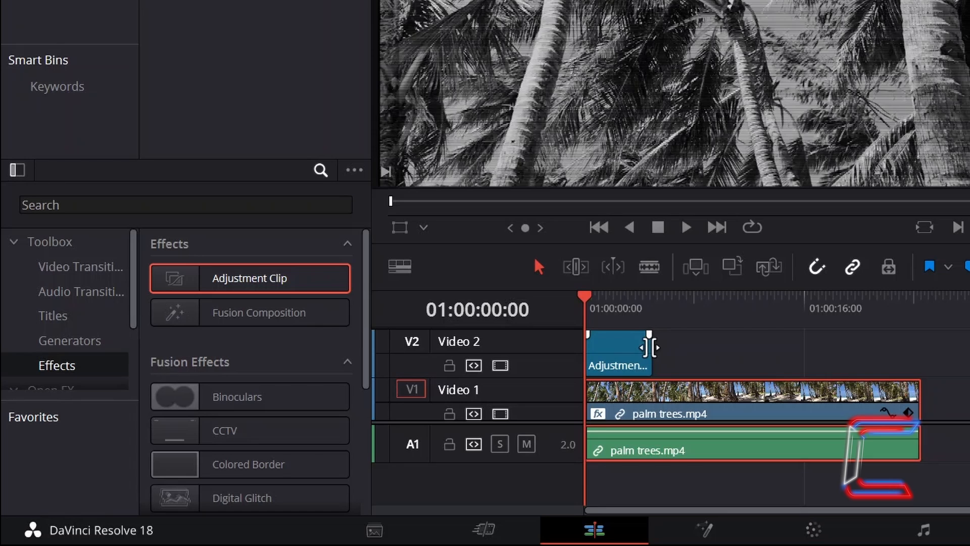
pyautogui.moveTo(649, 347); pyautogui.dragTo(921, 354)
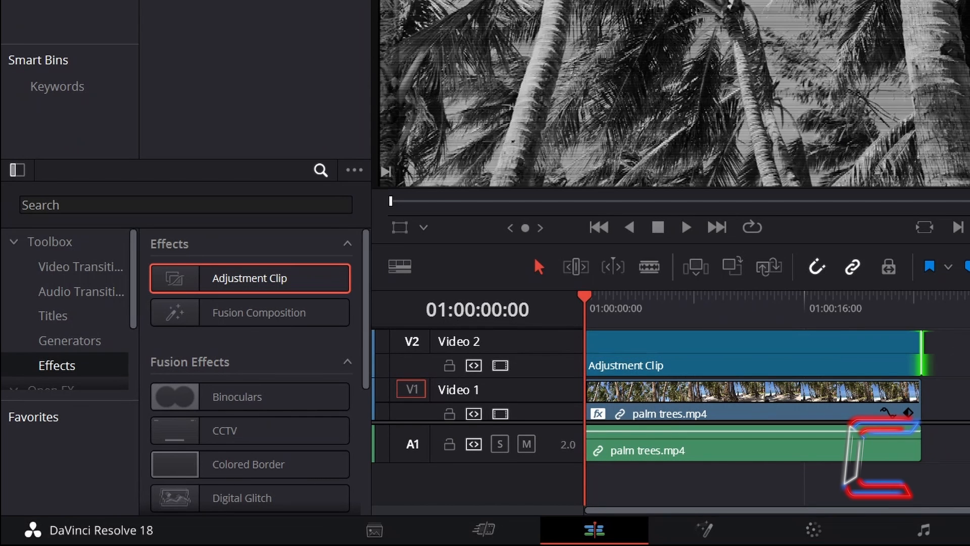
# Step: Set the adjustment clip's opacity to 50
pyautogui.click(798, 354)
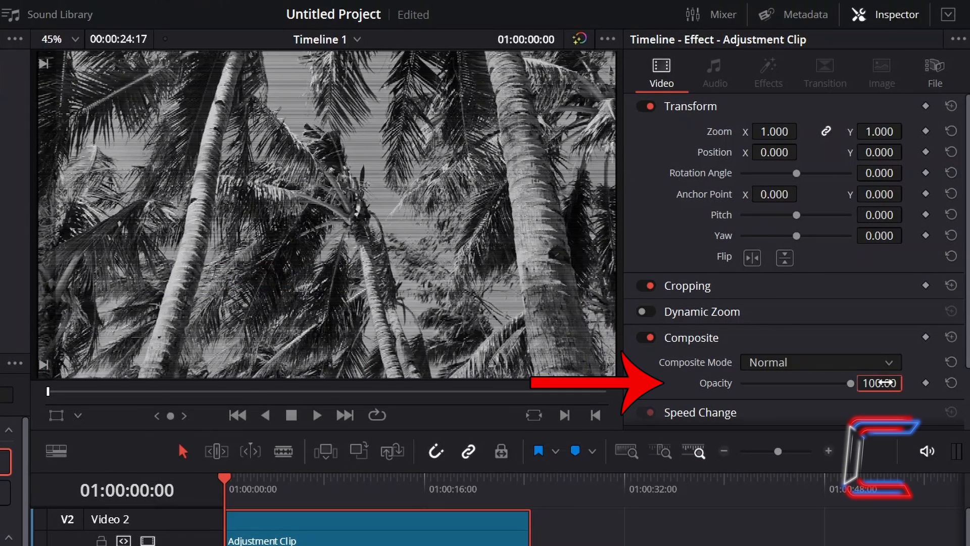
pyautogui.click(879, 383)
pyautogui.write('50')
pyautogui.press('Return')
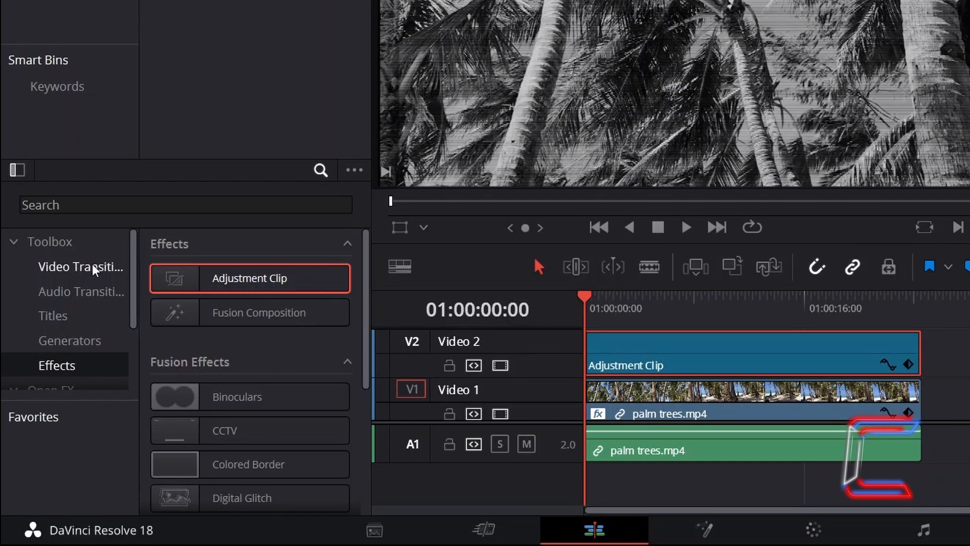
# Step: Apply the Fast Noise effect from Open FX to the adjustment clip and set its preset to Water Surface
pyautogui.scroll(-1, 90, 283)
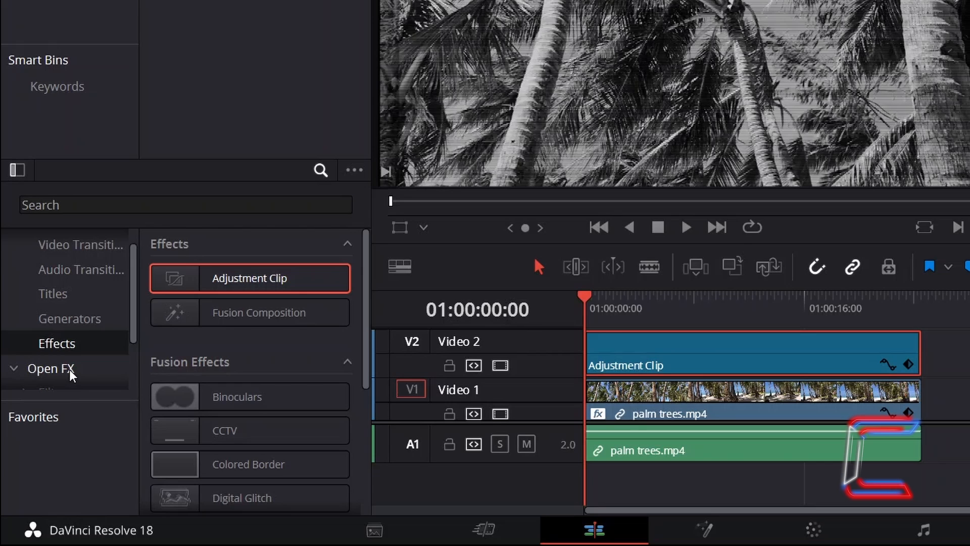
pyautogui.click(90, 377)
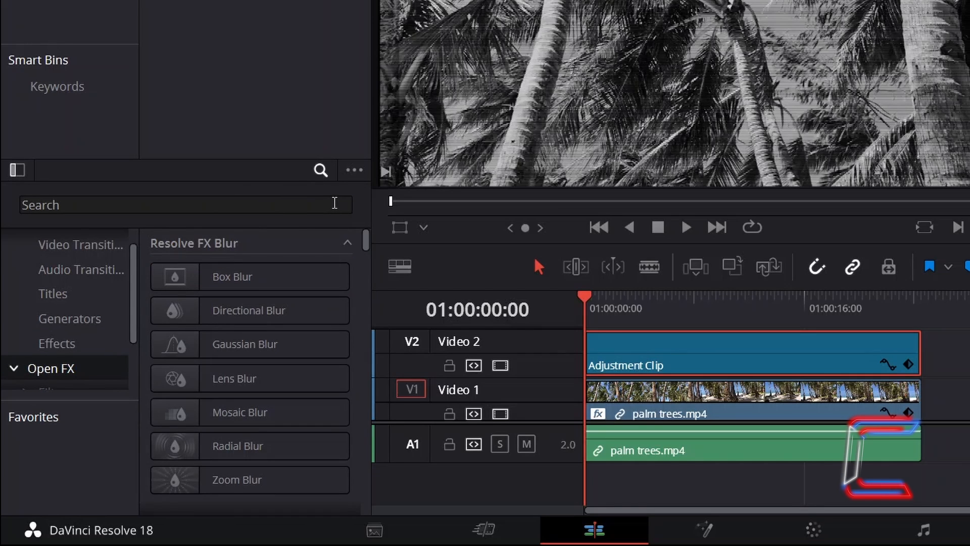
pyautogui.click(335, 203)
pyautogui.write('Fast Nois')
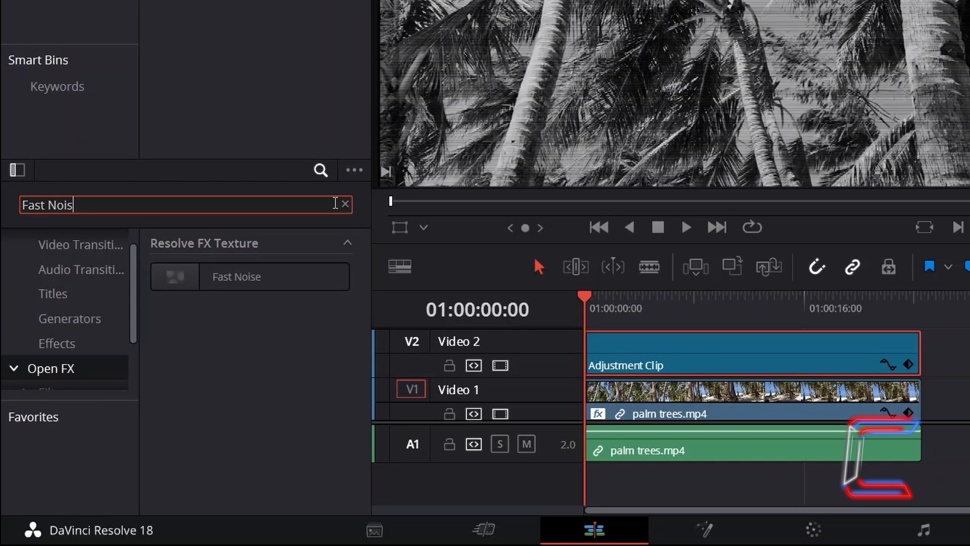
pyautogui.write('e')
pyautogui.moveTo(303, 278); pyautogui.dragTo(683, 369)
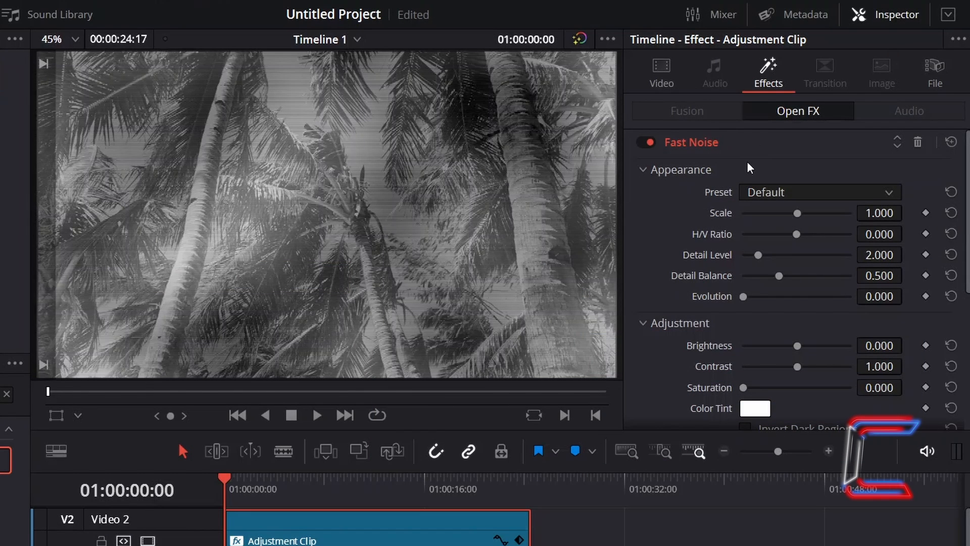
pyautogui.click(832, 193)
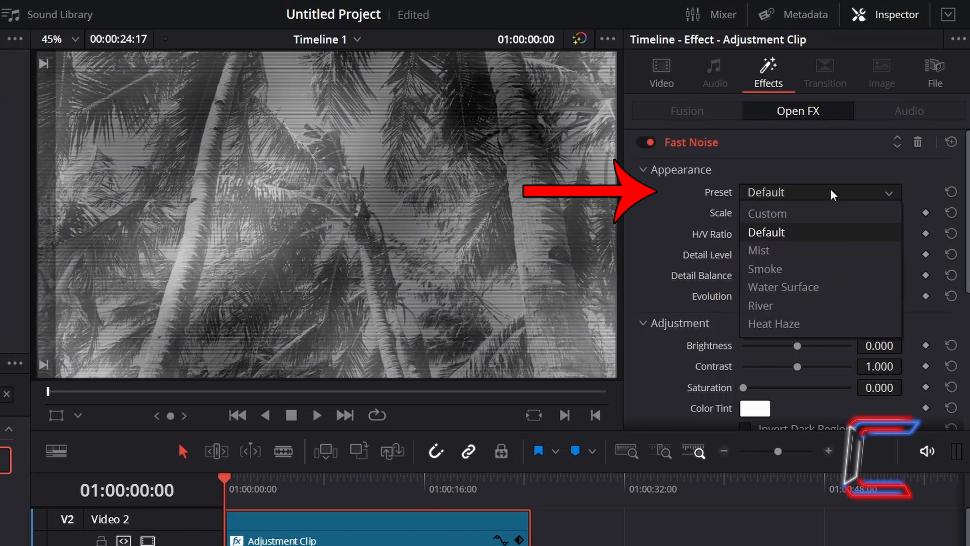
pyautogui.click(842, 287)
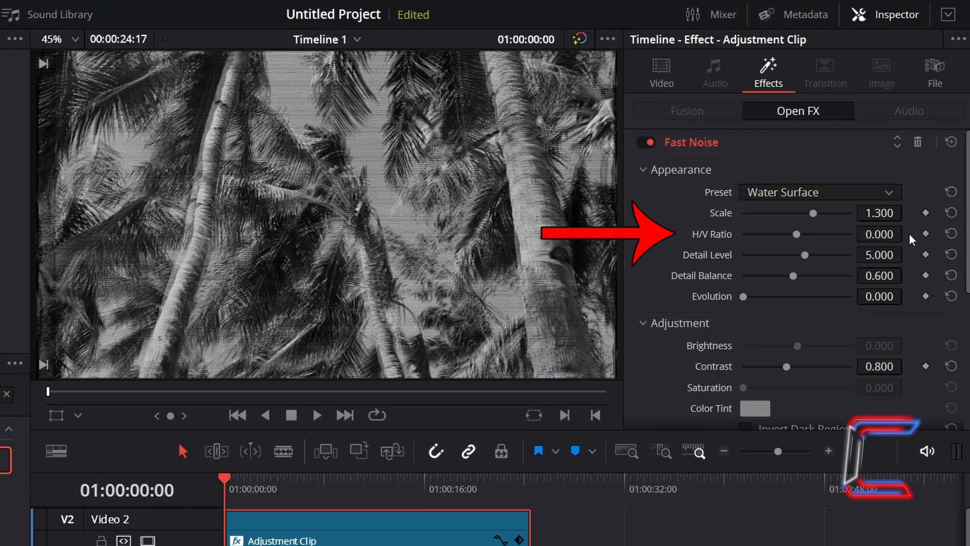
# Step: Set the Fast Noise H/V Ratio to 0.95
pyautogui.click(898, 232)
pyautogui.write('.95')
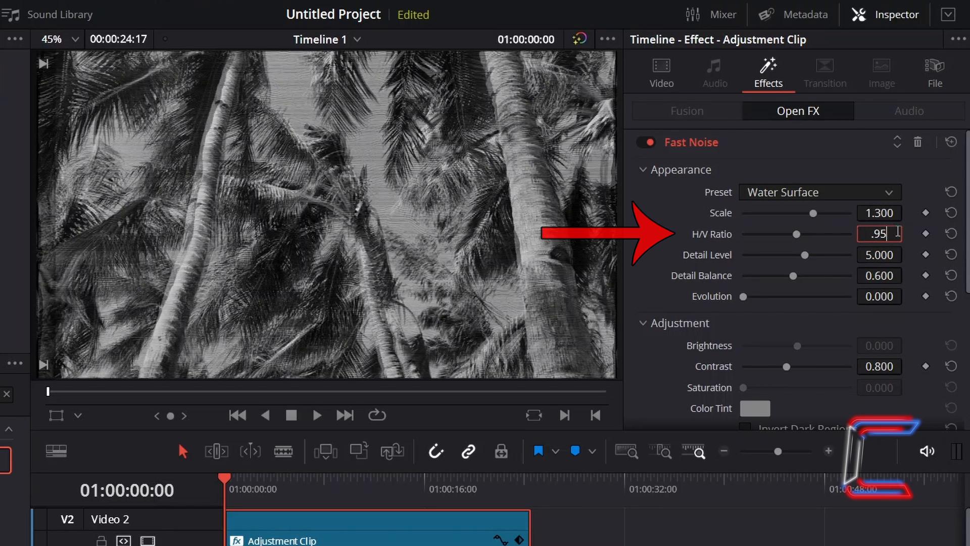
pyautogui.press('Return')
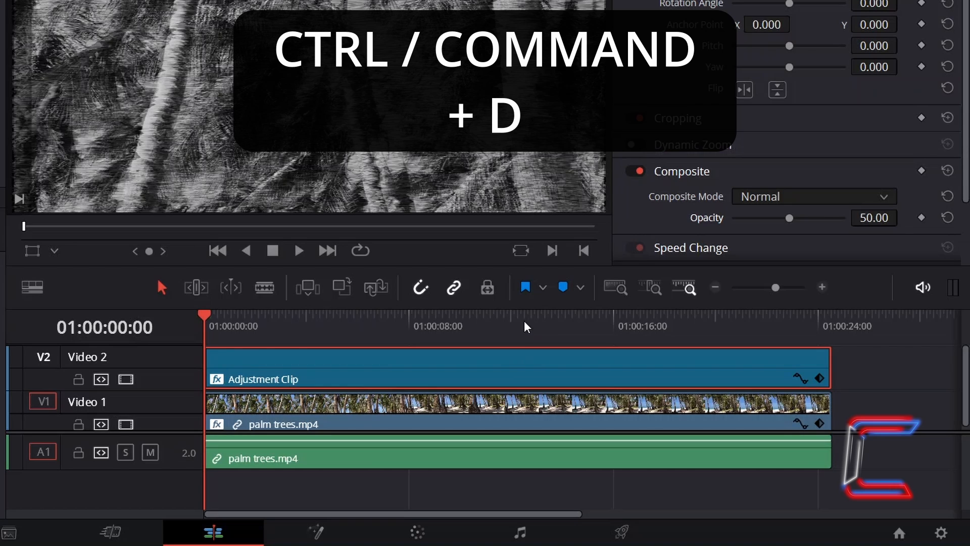
# Step: Change the adjustment clip's duration to 3 frames
pyautogui.hotkey('ctrl', 'd')
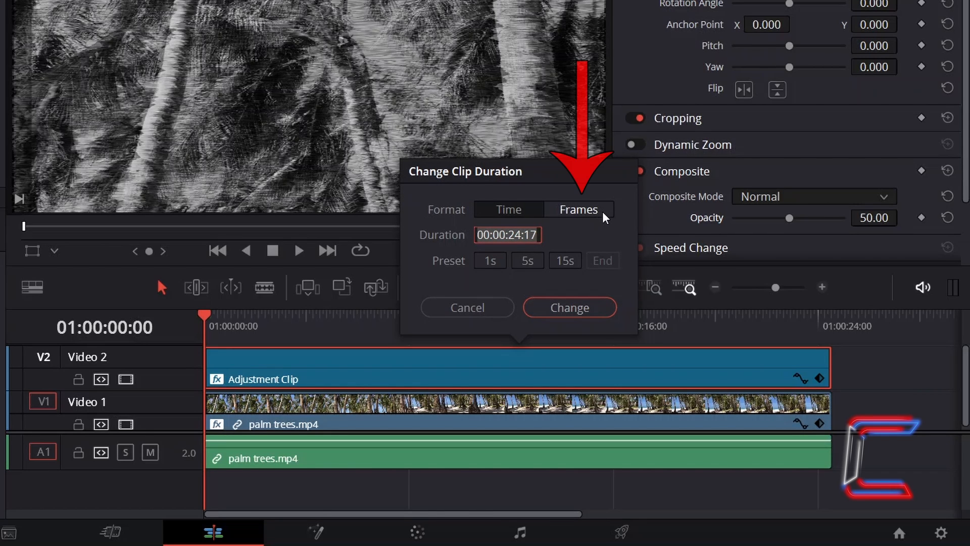
pyautogui.click(602, 211)
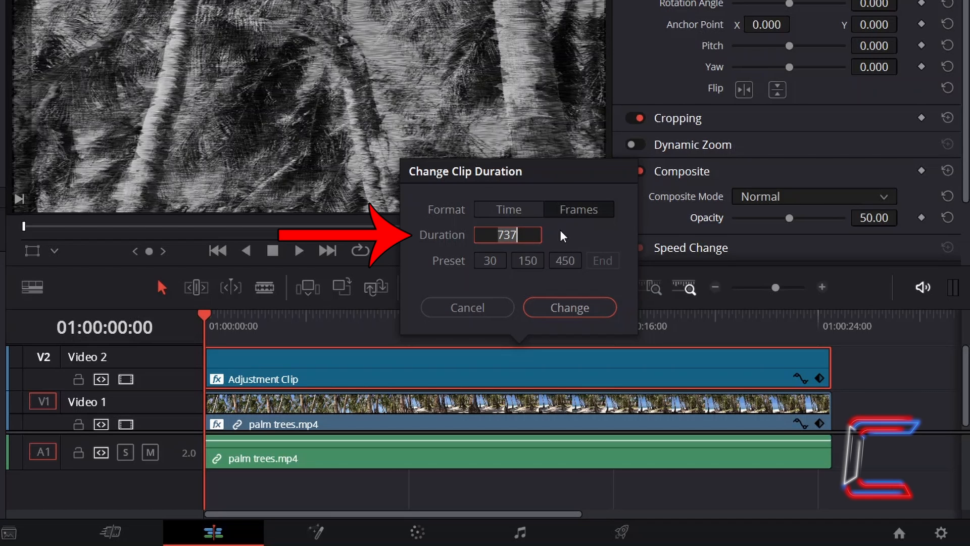
pyautogui.write('3')
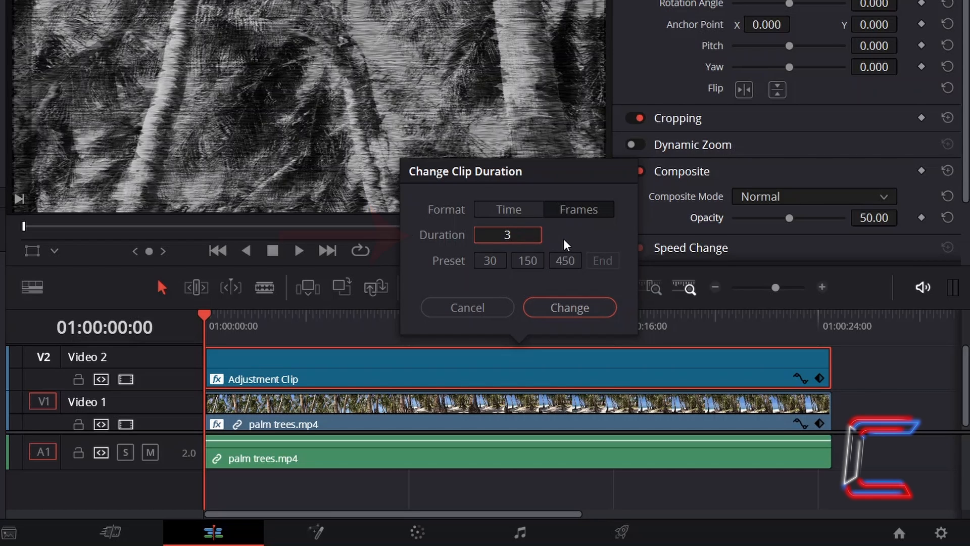
pyautogui.press('Return')
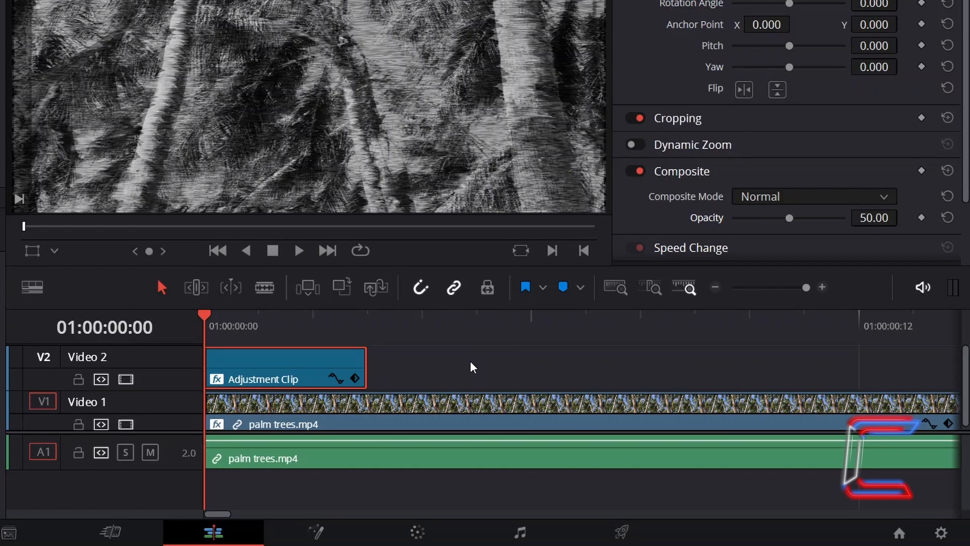
# Step: Paste copies of the short adjustment clip at irregular points along the first few seconds of the timeline
pyautogui.scroll(-2, 470, 360)
pyautogui.moveTo(337, 326); pyautogui.dragTo(677, 325)
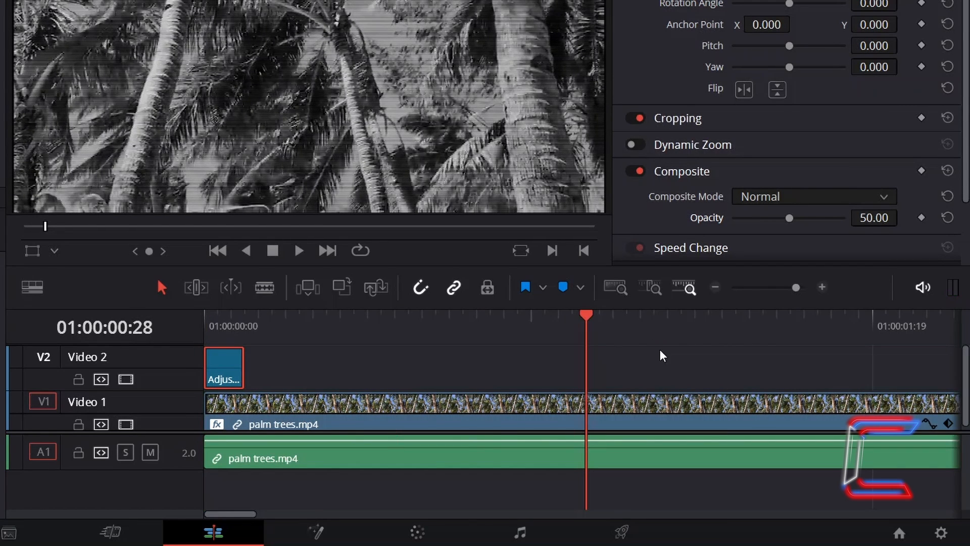
pyautogui.hotkey('ctrl', 'v')
pyautogui.click(715, 287)
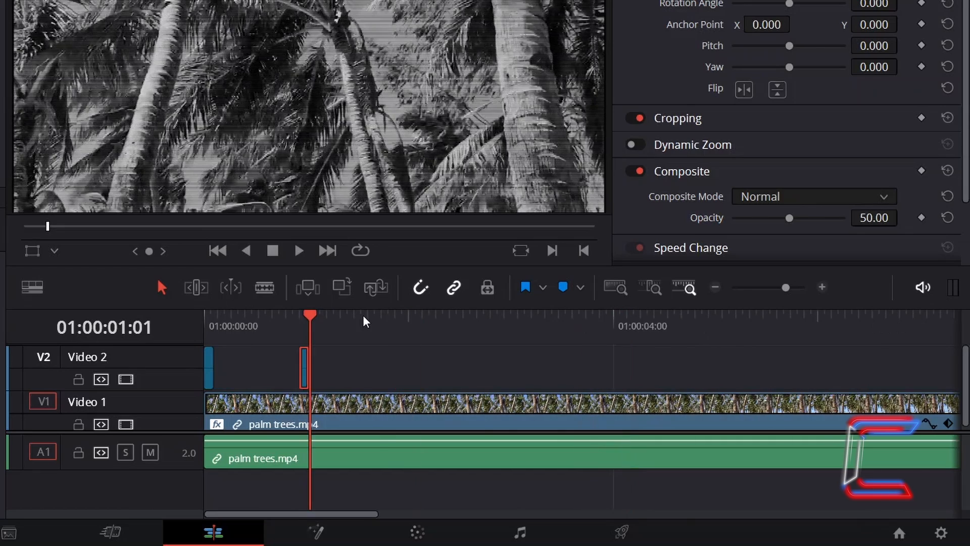
pyautogui.click(378, 324)
pyautogui.hotkey('ctrl', 'v')
pyautogui.click(447, 326)
pyautogui.hotkey('ctrl', 'v')
pyautogui.hotkey('ctrl', 'v')
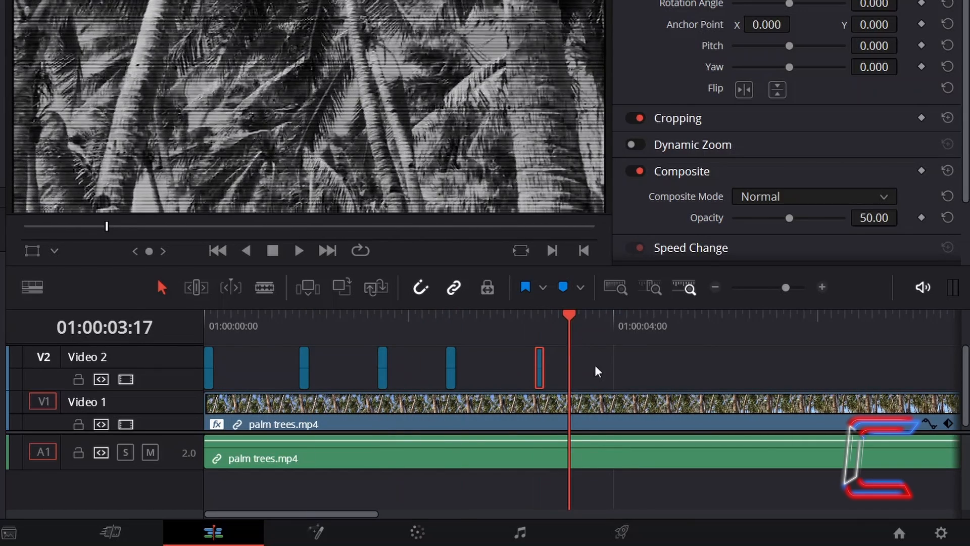
pyautogui.hotkey('ctrl', 'v')
pyautogui.hotkey('ctrl', 'v')
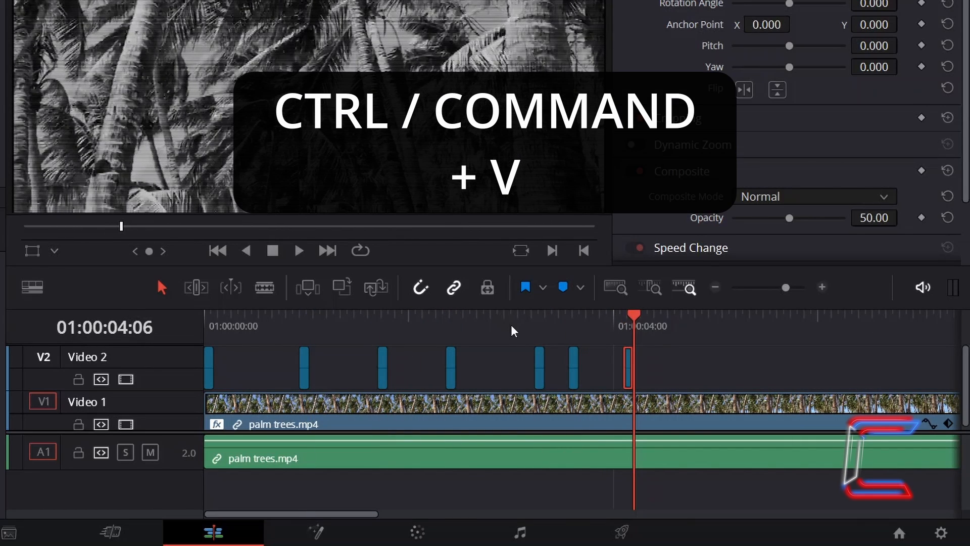
pyautogui.click(715, 317)
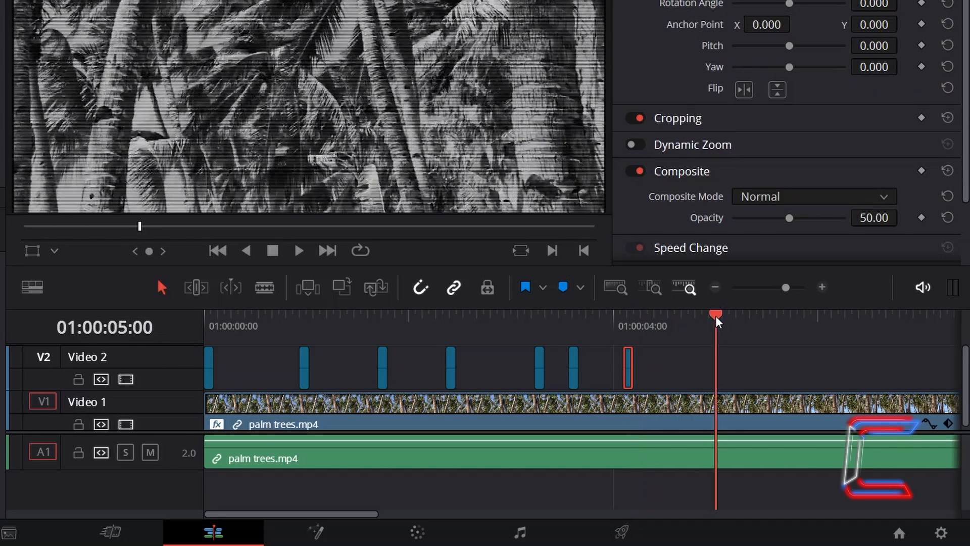
pyautogui.hotkey('ctrl', 'v')
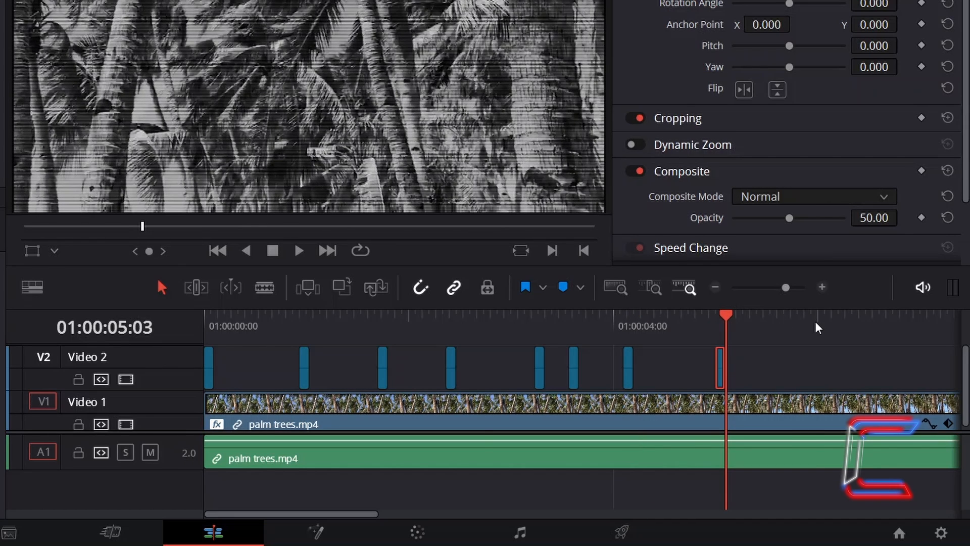
pyautogui.click(816, 322)
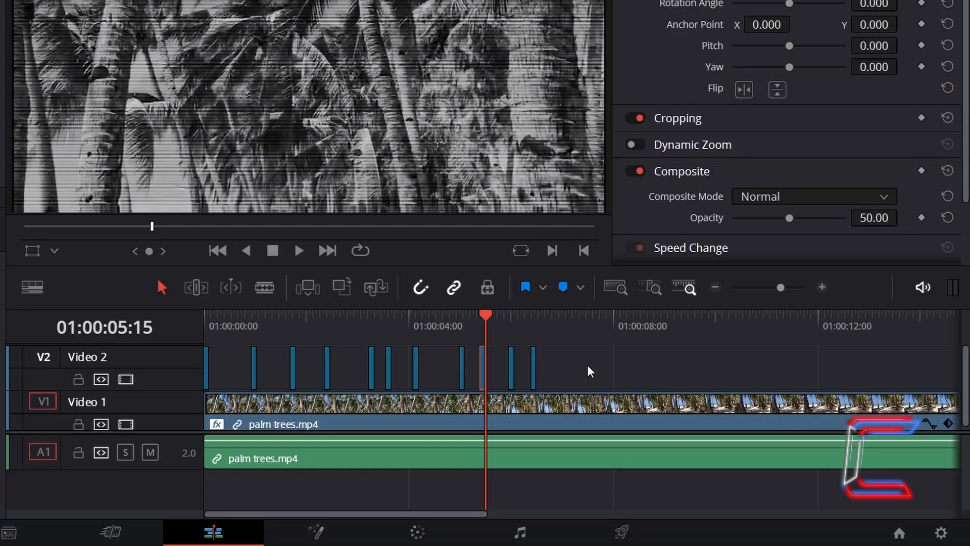
# Step: Set the clip color of the adjustment clip at 01:00:04:03 to Purple
pyautogui.moveTo(587, 365); pyautogui.dragTo(203, 336)
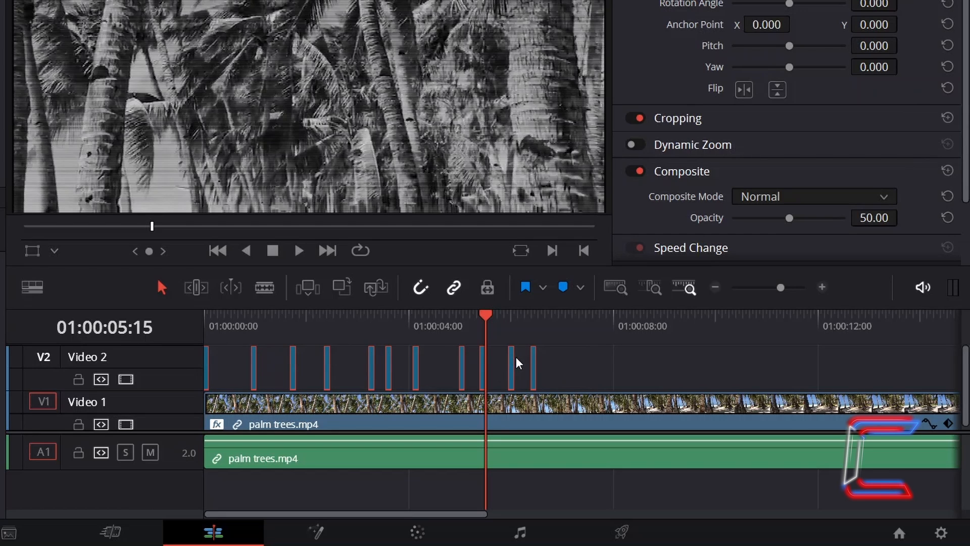
pyautogui.click(574, 315)
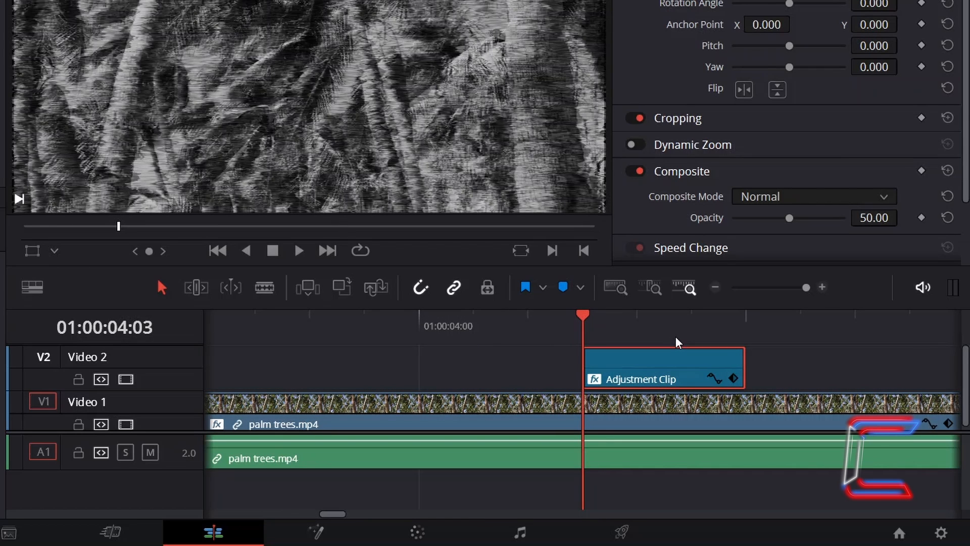
pyautogui.rightClick(638, 353)
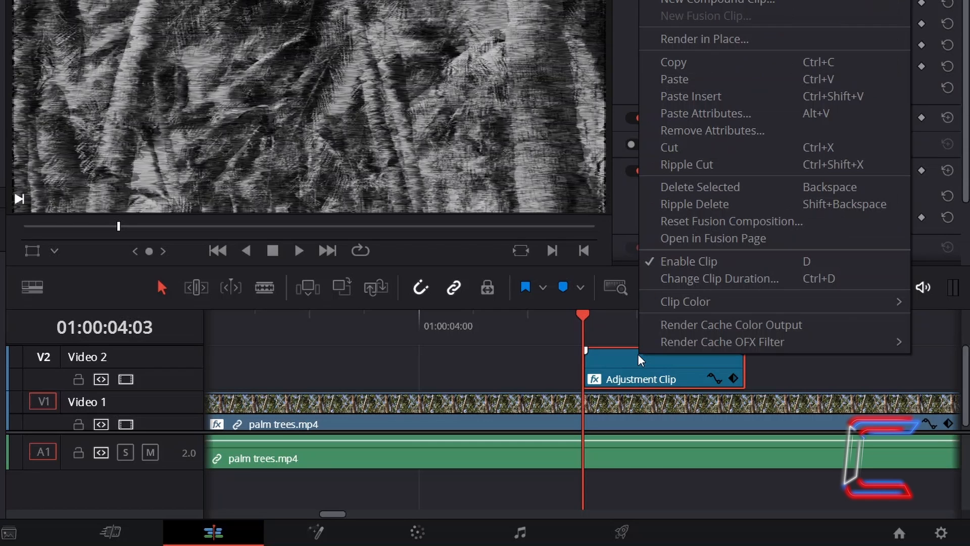
pyautogui.moveTo(668, 309)
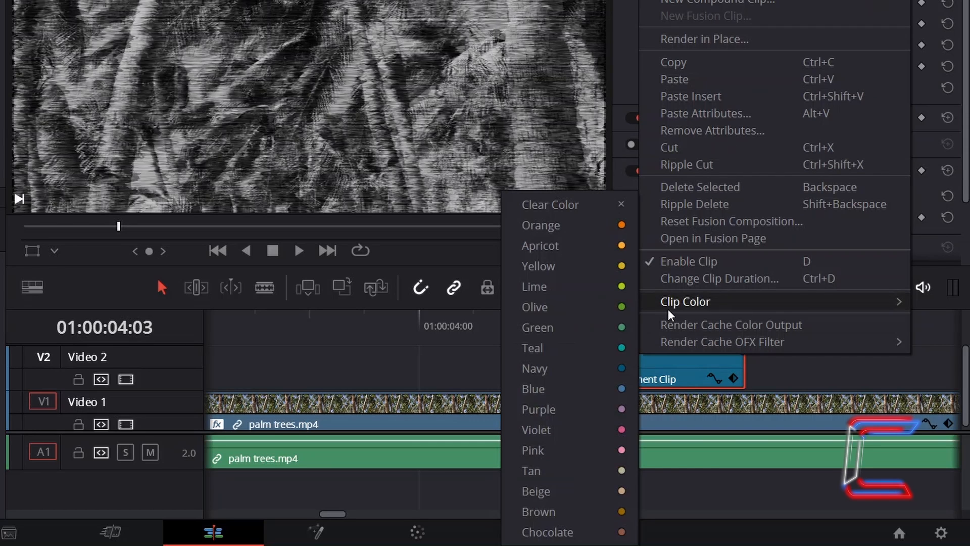
pyautogui.click(593, 407)
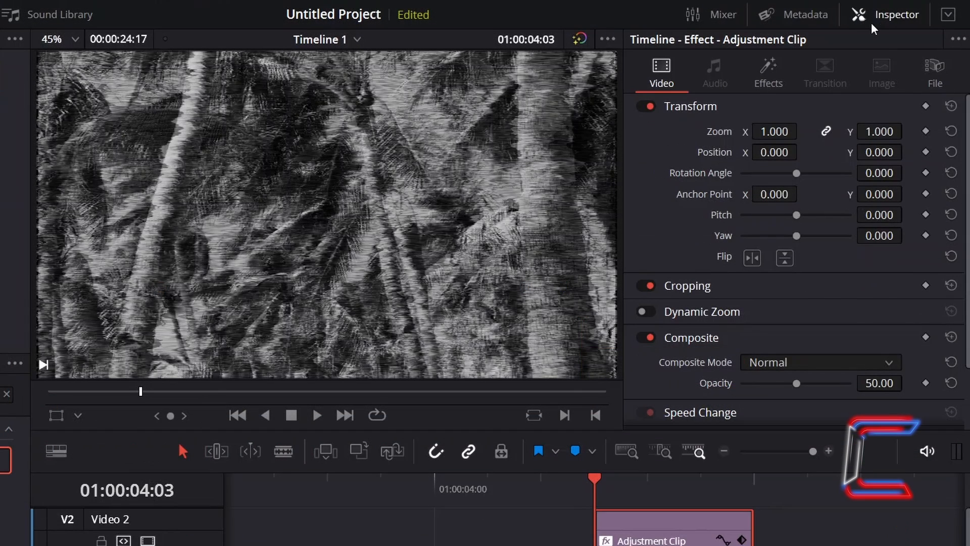
# Step: Enable Invert Pattern in the purple clip's Fast Noise effect
pyautogui.click(789, 75)
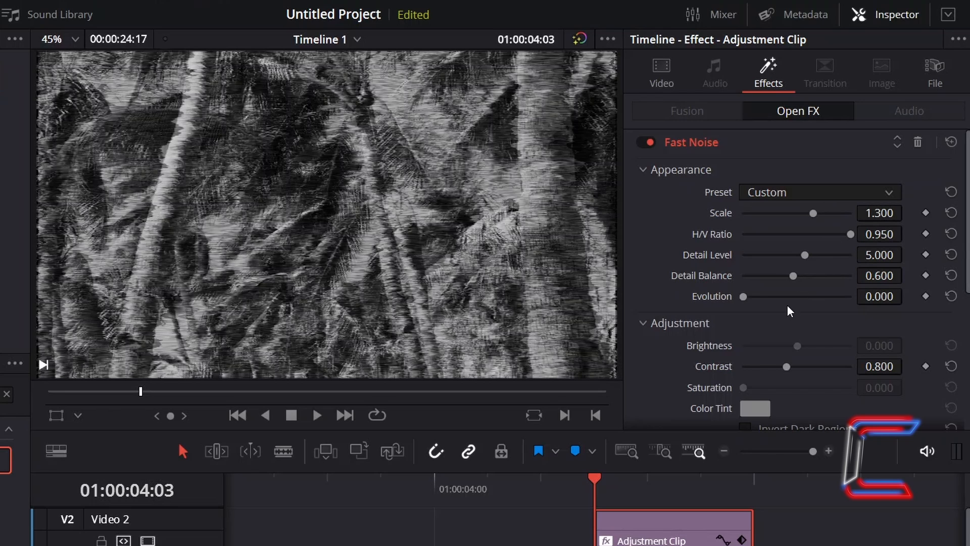
pyautogui.scroll(-5, 871, 329)
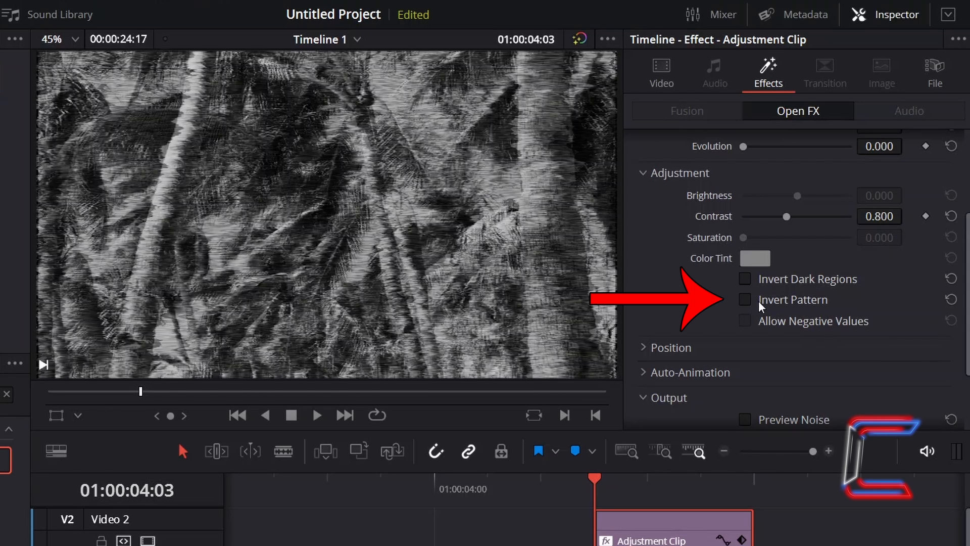
pyautogui.click(748, 301)
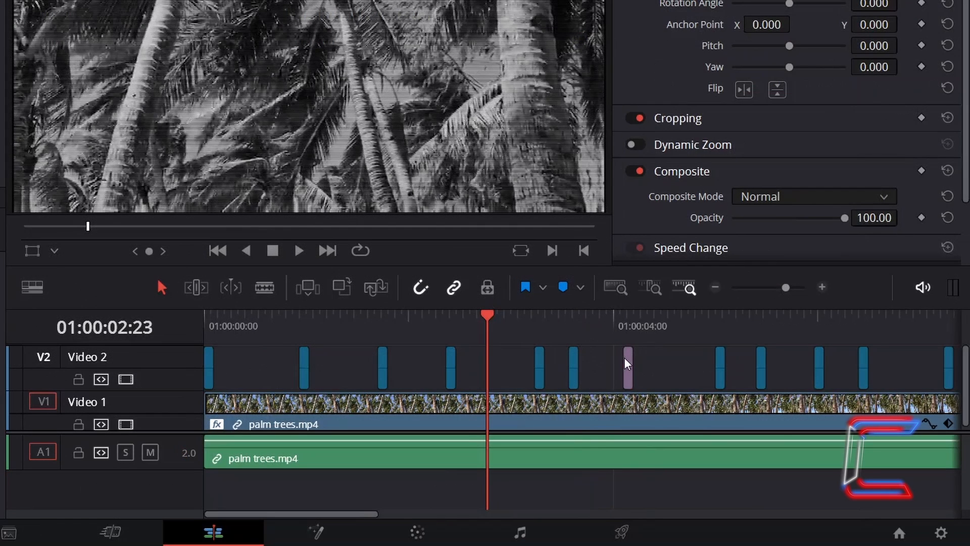
# Step: Copy the purple adjustment clip and paste it at three more points along the timeline
pyautogui.click(627, 363)
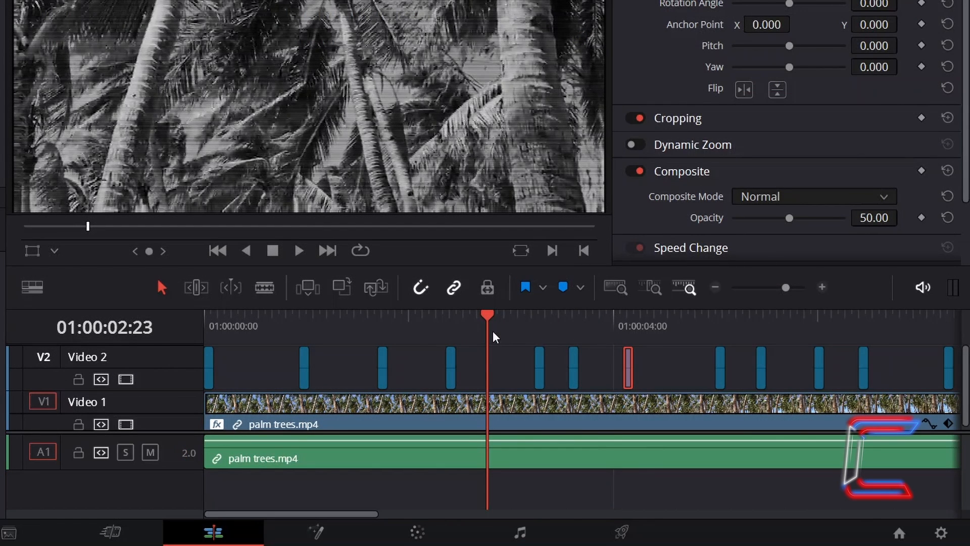
pyautogui.hotkey('ctrl', 'v')
pyautogui.click(340, 317)
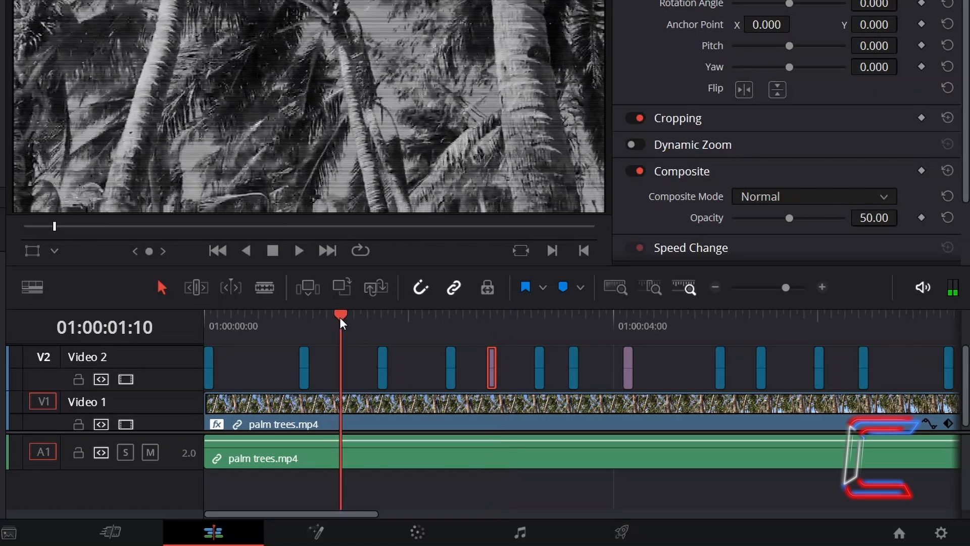
pyautogui.hotkey('ctrl', 'v')
pyautogui.click(245, 311)
pyautogui.hotkey('ctrl', 'v')
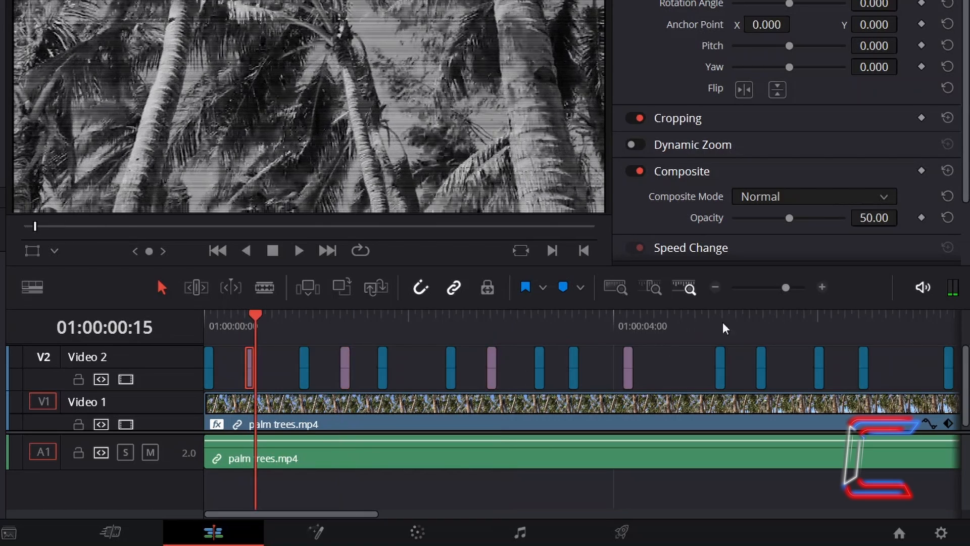
pyautogui.click(791, 314)
pyautogui.hotkey('ctrl', 'v')
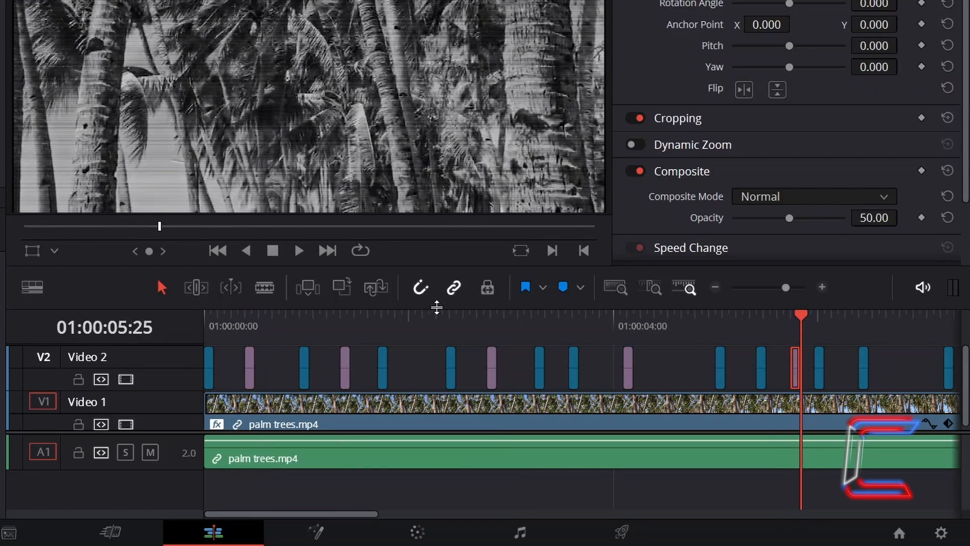